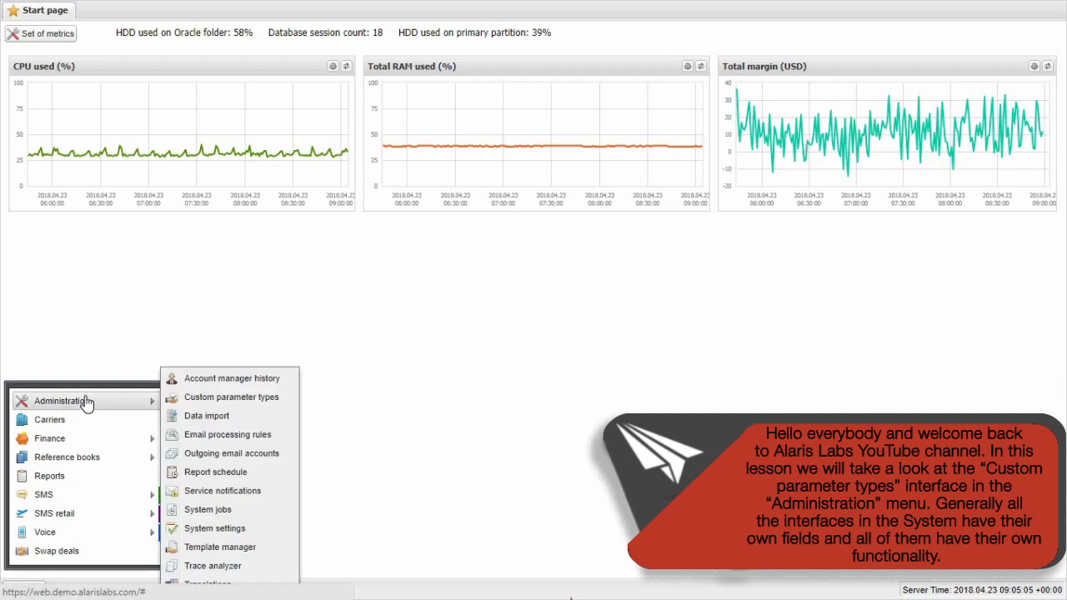
Open the custom parameter types and start a new parameter for the Carrier entity named Alaris_channel
left_click(291, 406)
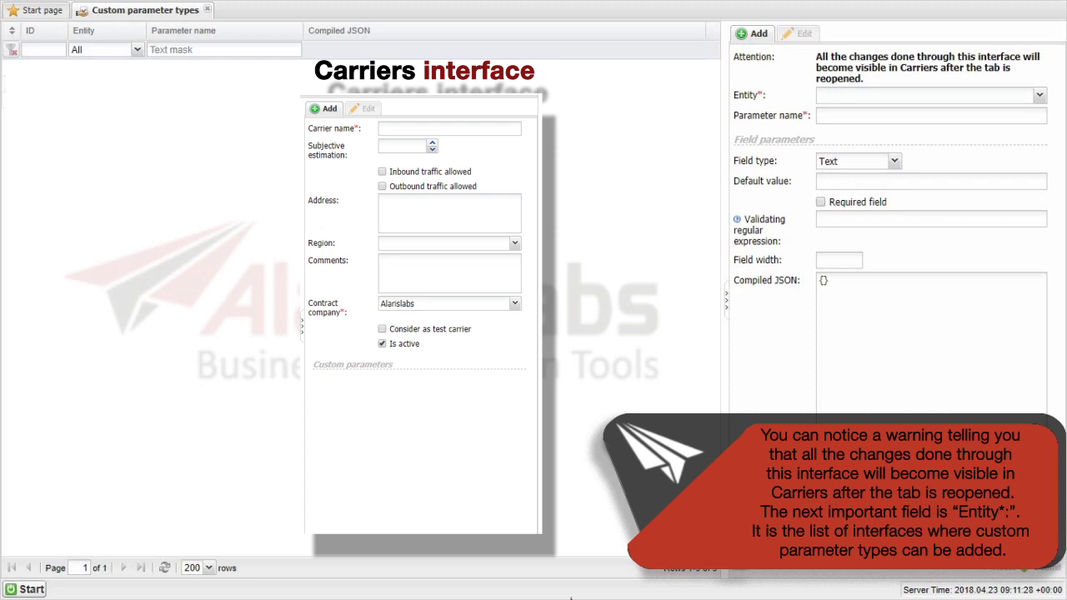
left_click(1039, 95)
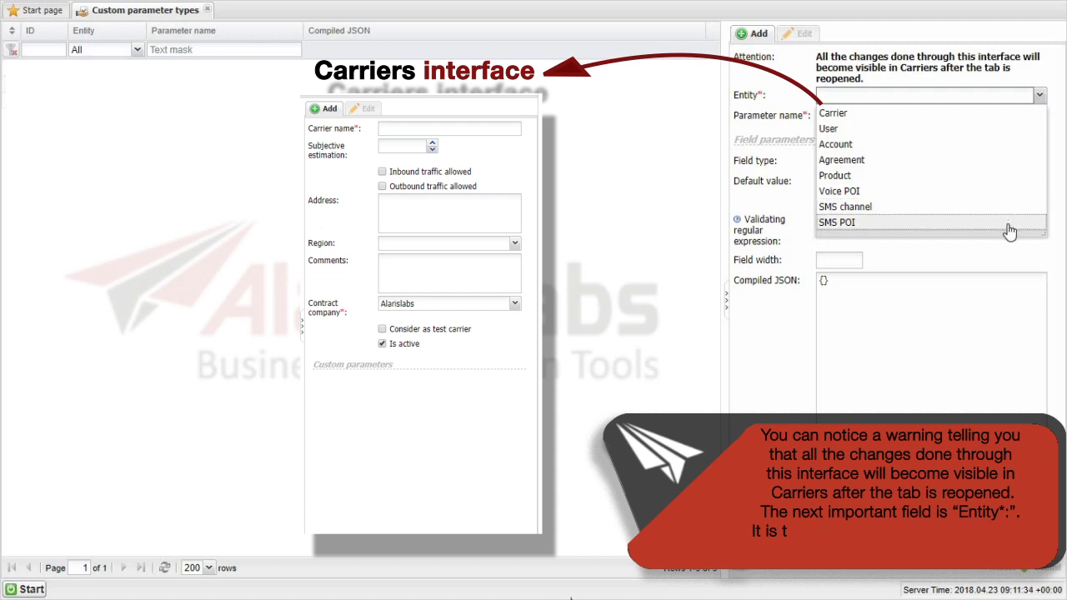
left_click(993, 116)
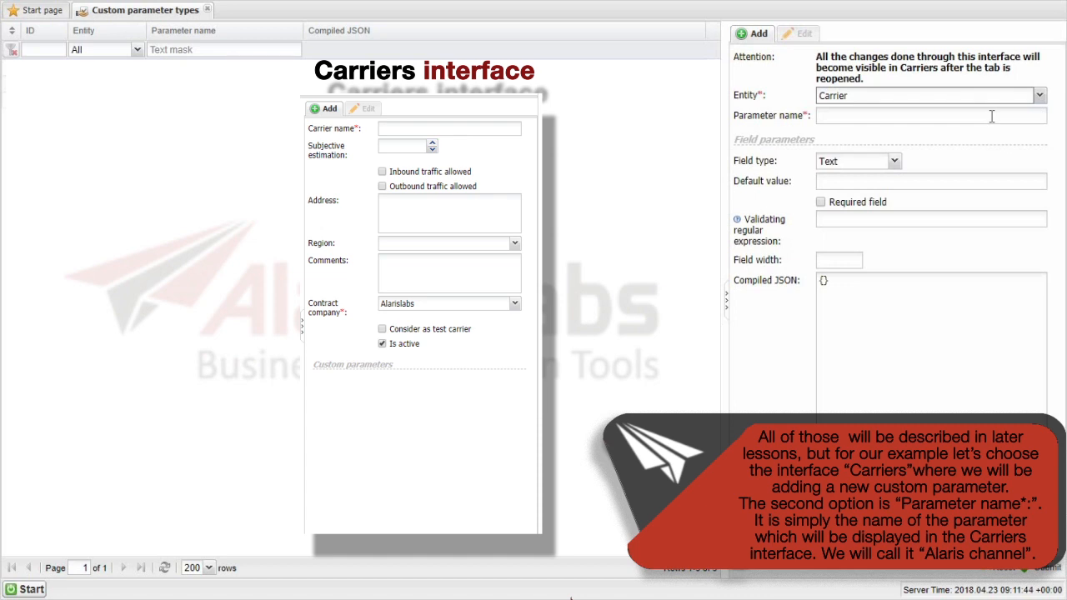
left_click(991, 117)
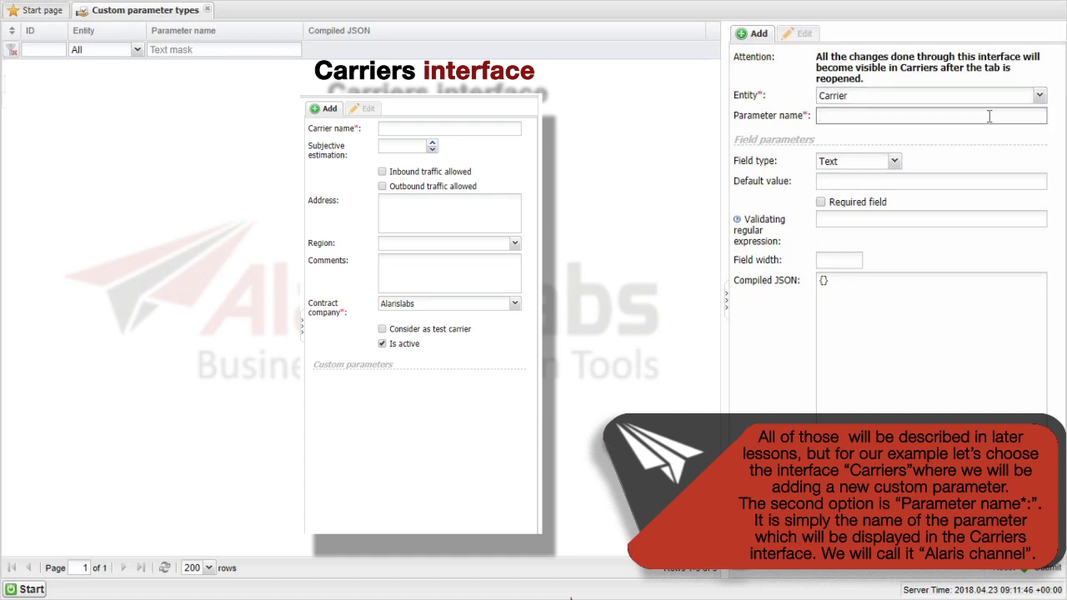
type("Alaris ")
type("channel")
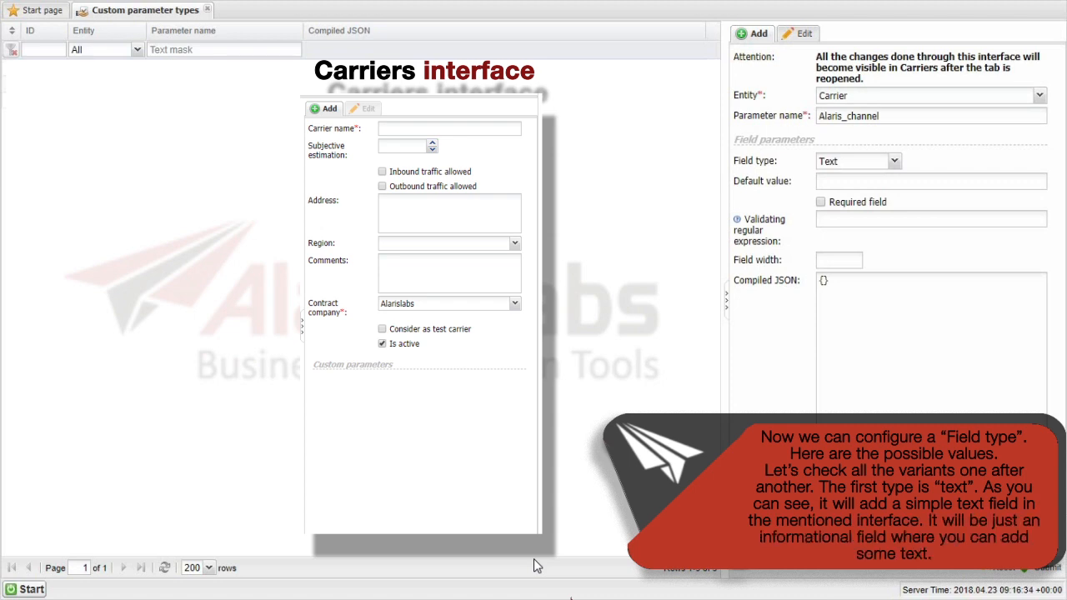
Set the parameter's field type to Text with the default value "value", and make it a required field
left_click(895, 162)
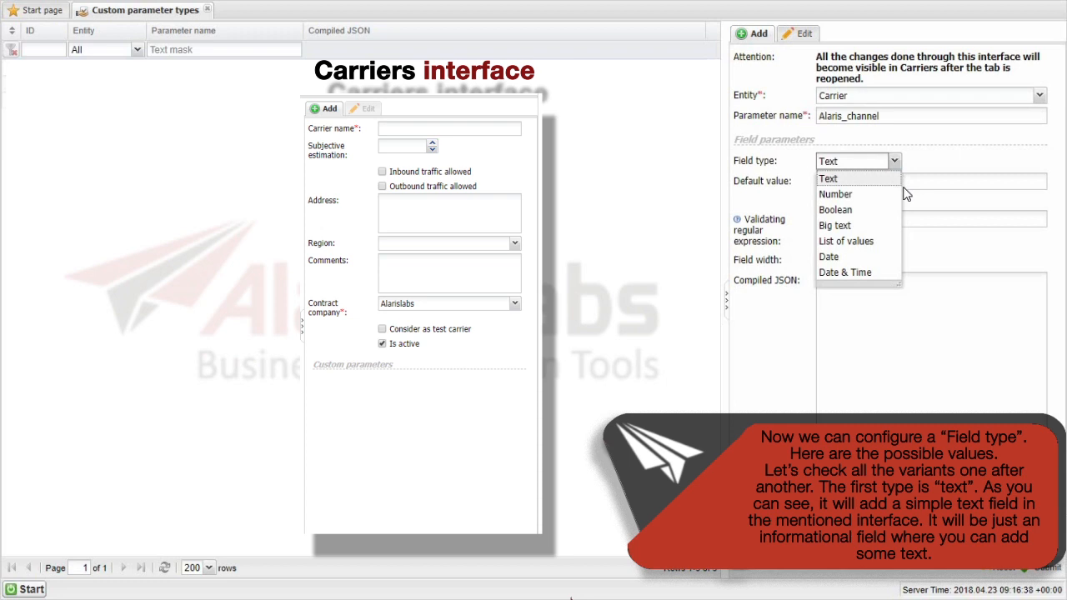
left_click(896, 180)
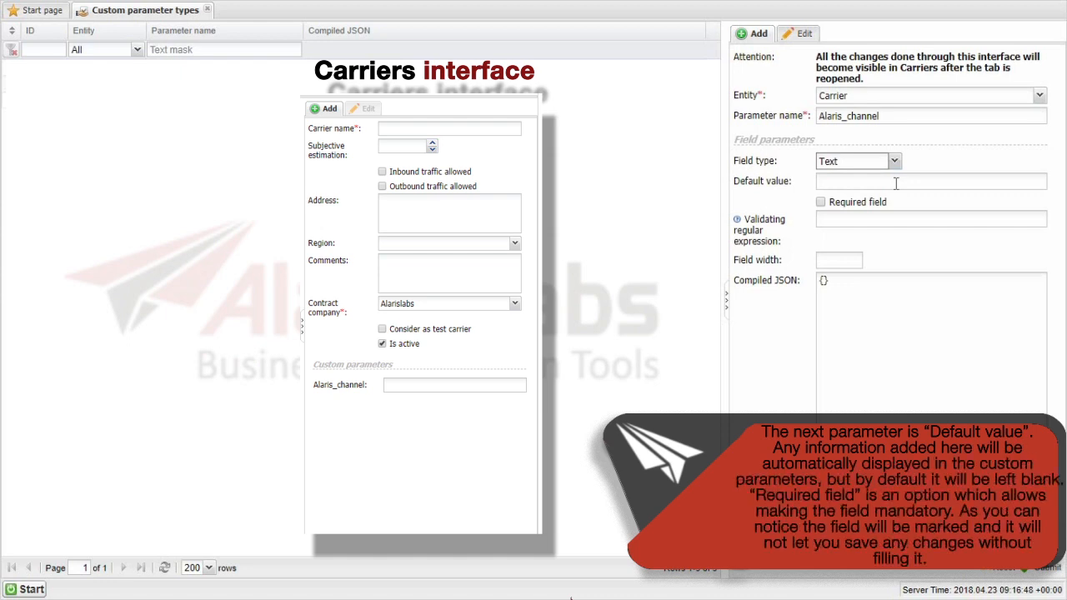
left_click(895, 184)
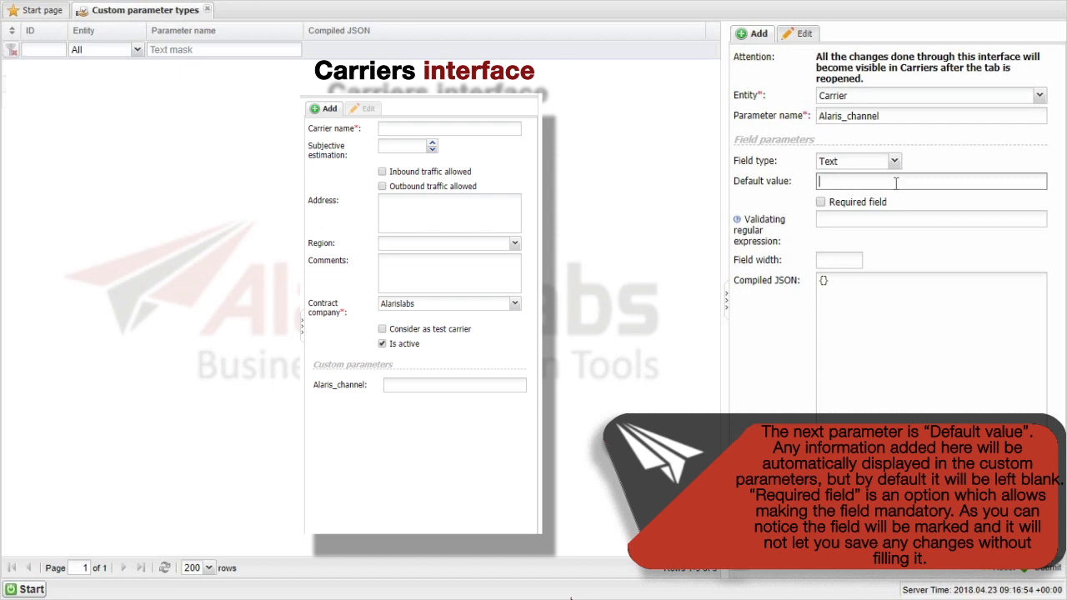
type("value")
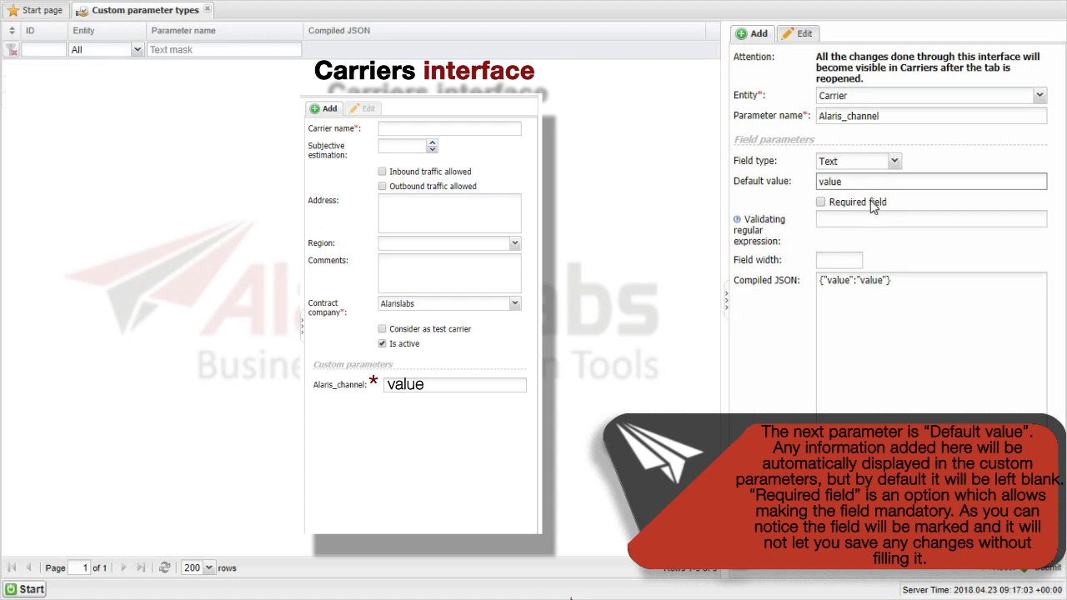
left_click(871, 206)
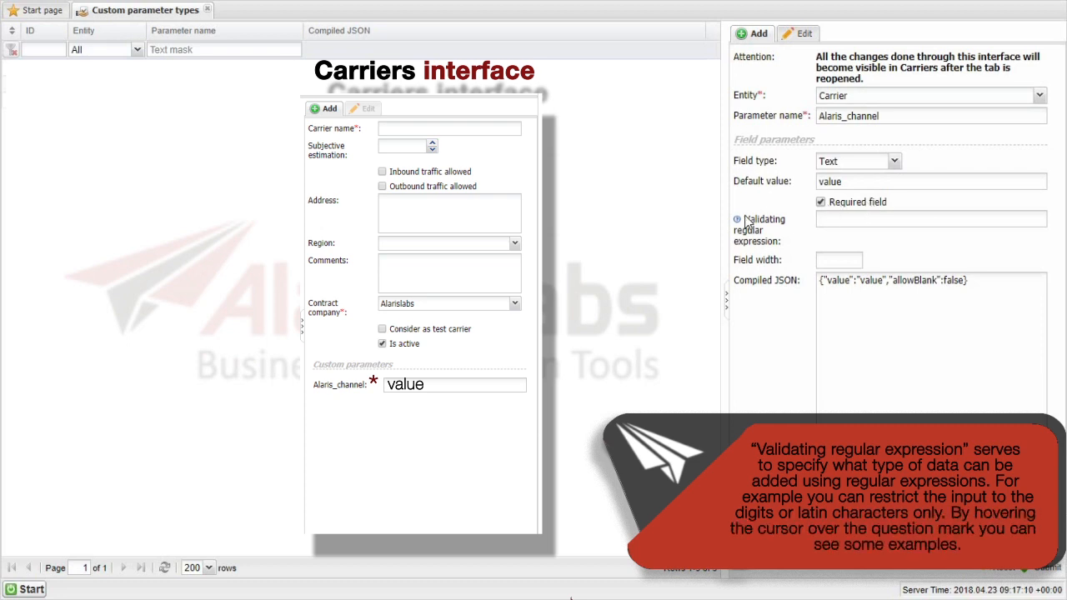
Try a field width of 300 for the text parameter, and clear the width again
mouse_move(737, 222)
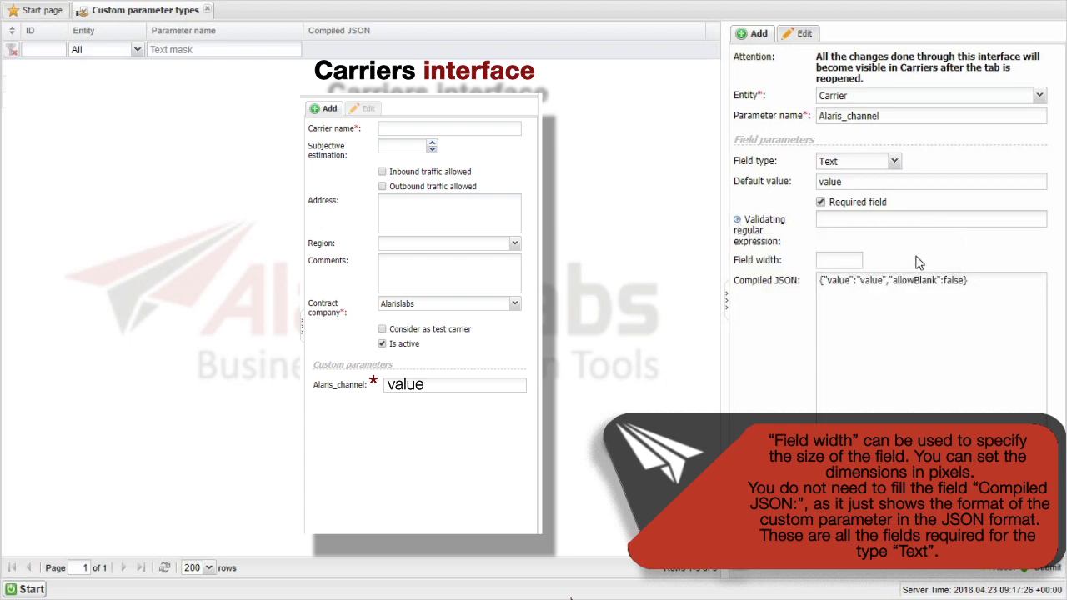
left_click(851, 258)
type("300")
key("BackSpace")
key("BackSpace")
key("BackSpace")
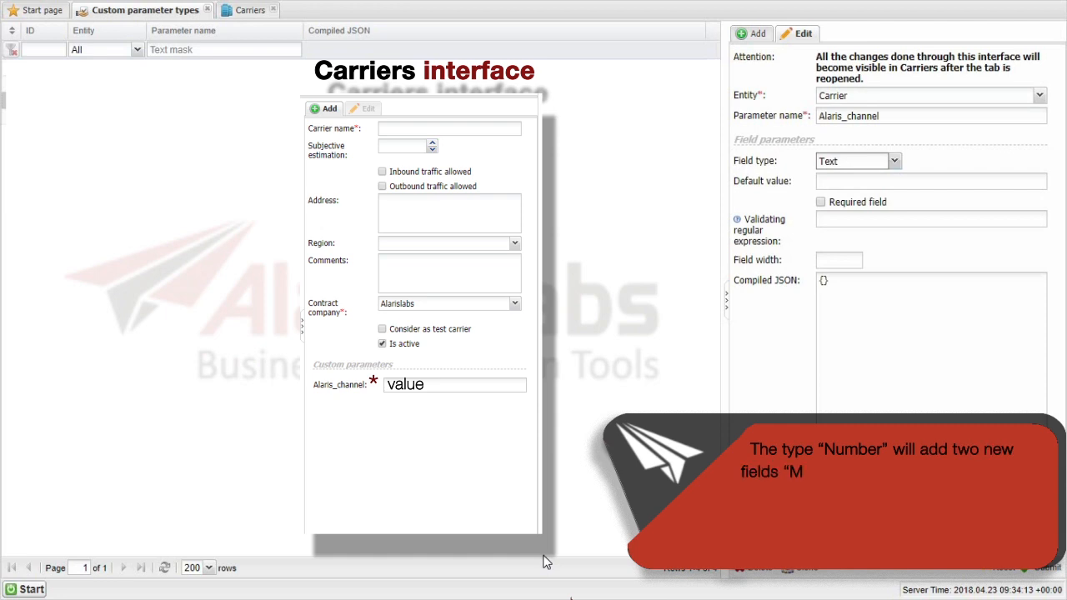
Change the field type of Alaris_channel to Number with a minimum value of 1 and a maximum value of 5
left_click(893, 161)
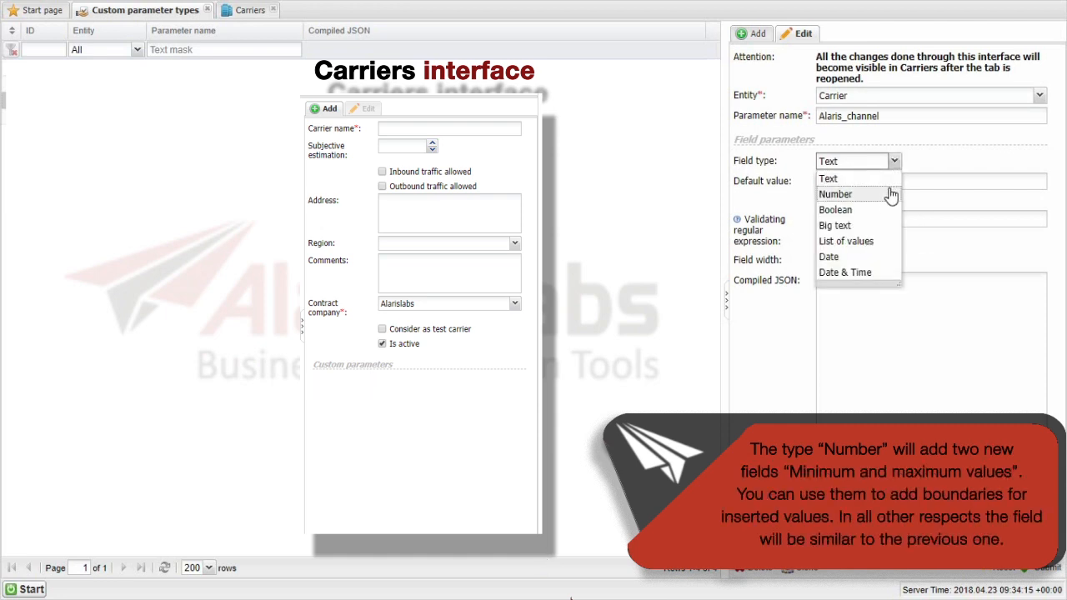
left_click(888, 194)
left_click(866, 220)
type("1")
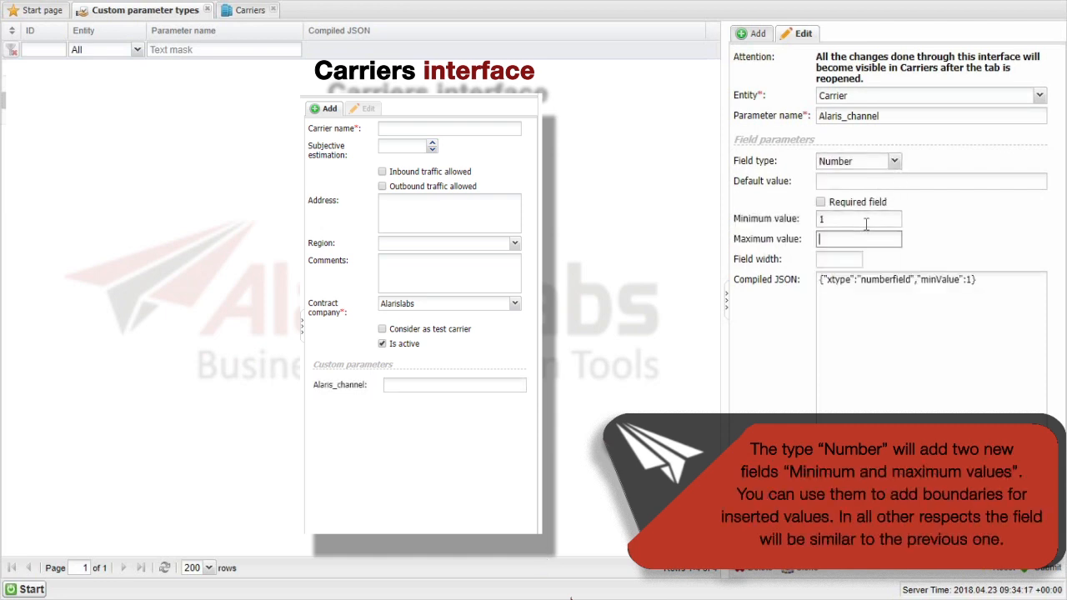
key("Tab")
type("5")
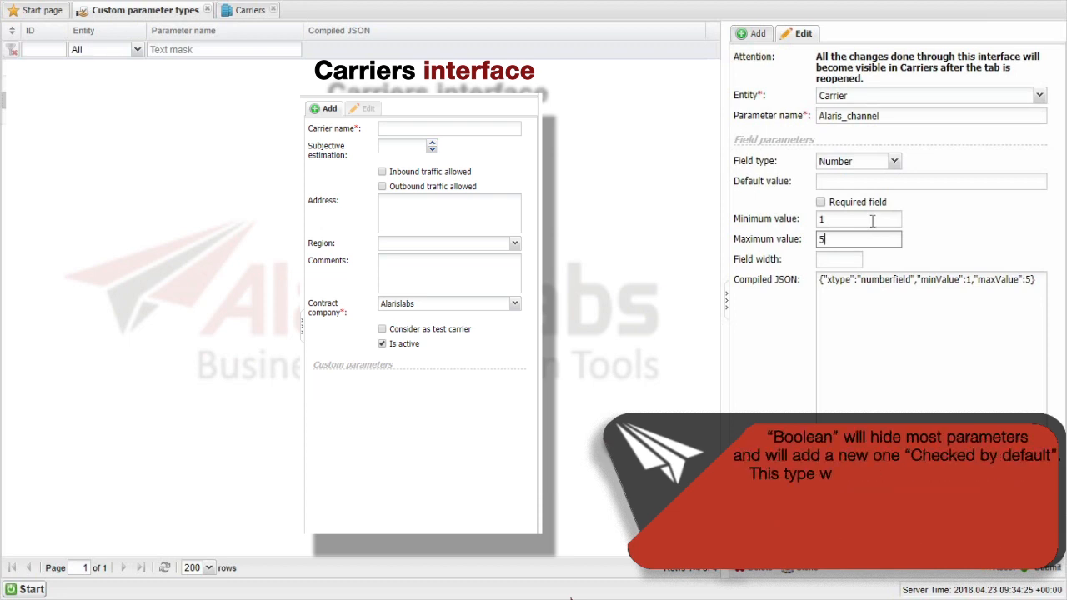
Change the field type to Boolean and enable the Checked by default option
left_click(893, 161)
left_click(842, 207)
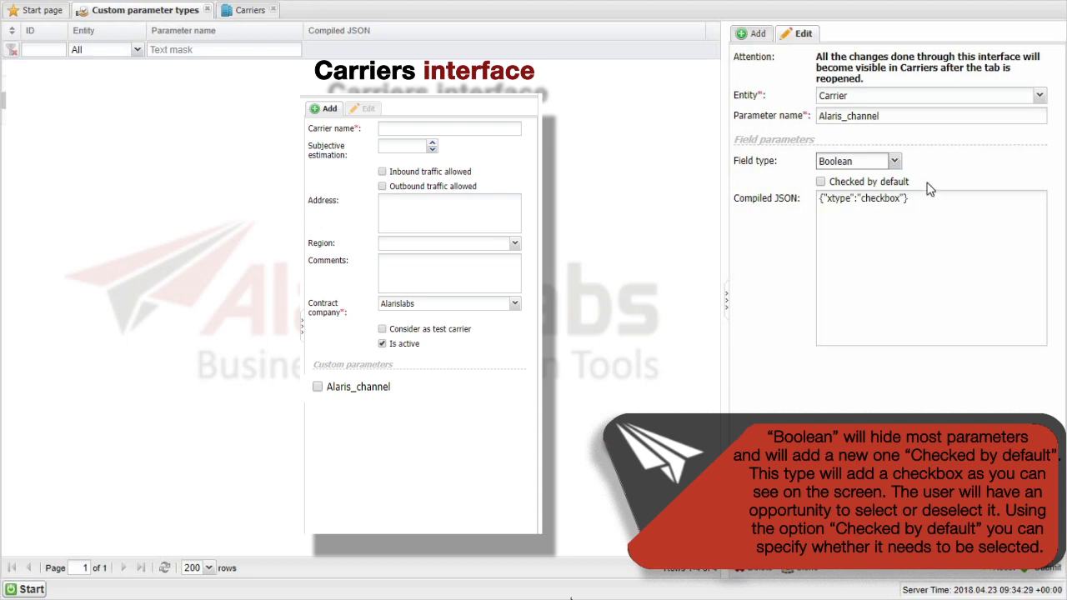
left_click(901, 183)
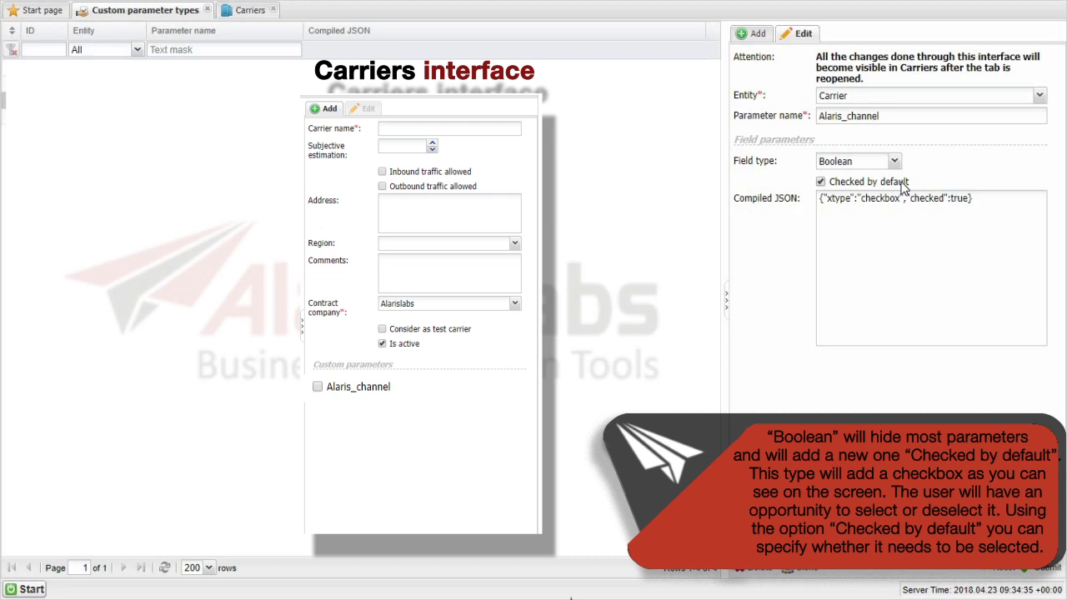
left_click(901, 184)
left_click(901, 185)
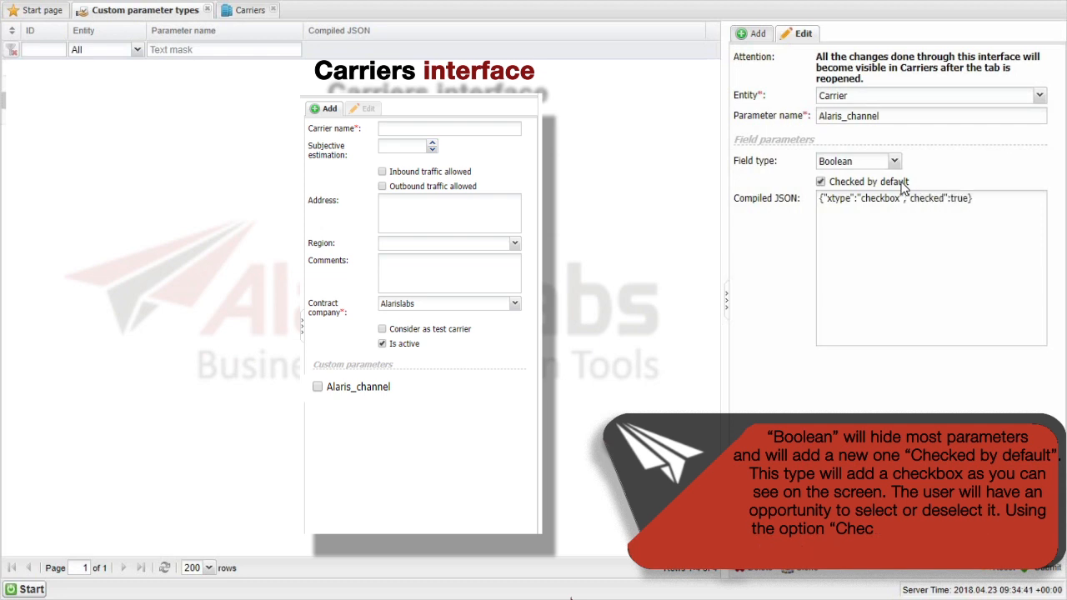
Try the Big text field type, and change it to List of values with the entries |a, |b, |c and |d
left_click(894, 161)
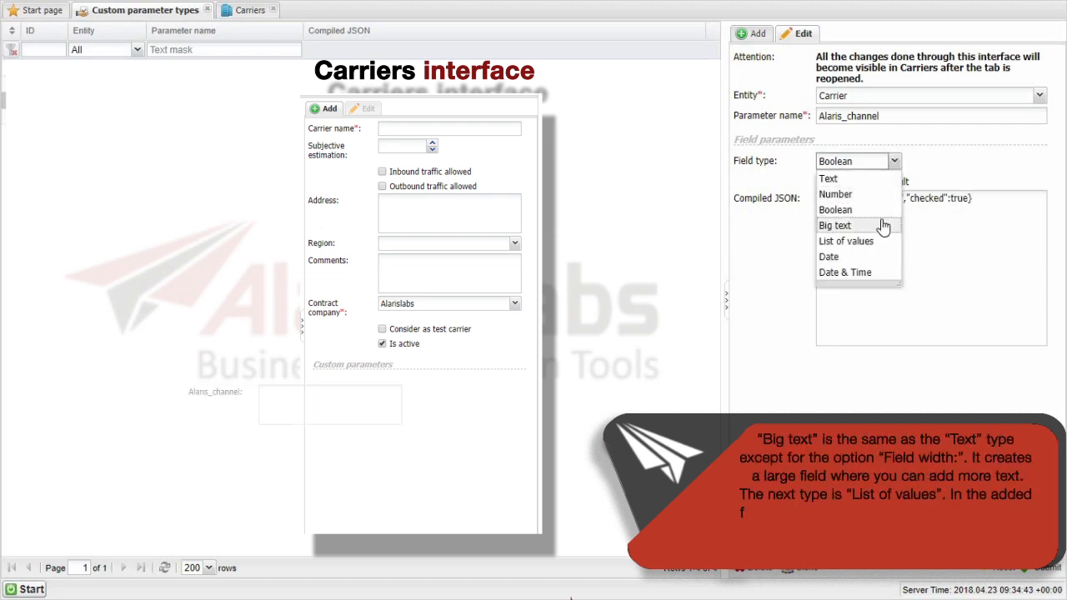
left_click(883, 225)
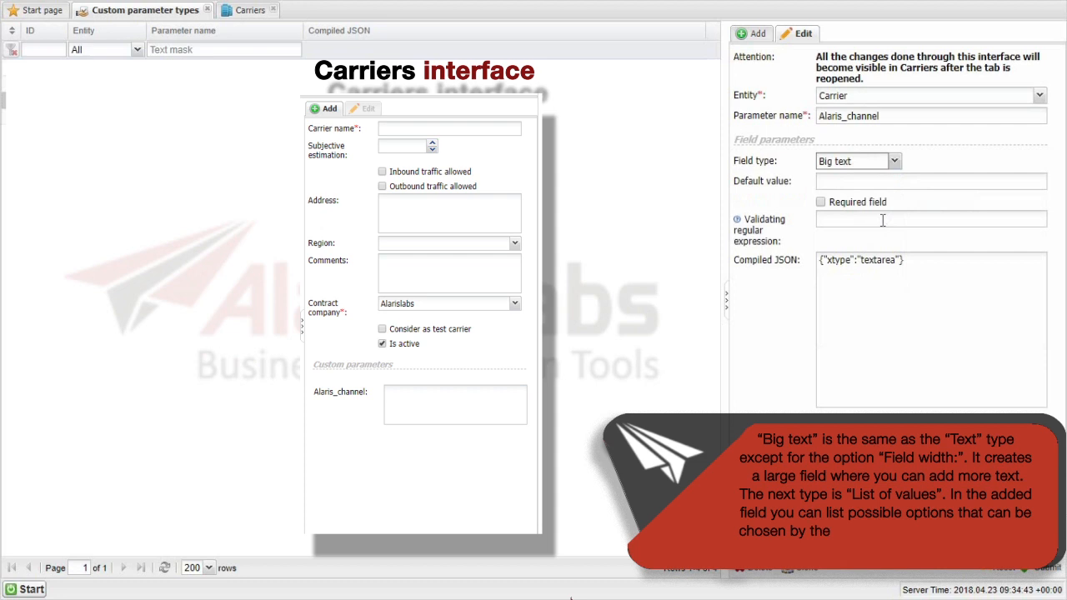
left_click(896, 163)
left_click(896, 163)
left_click(896, 163)
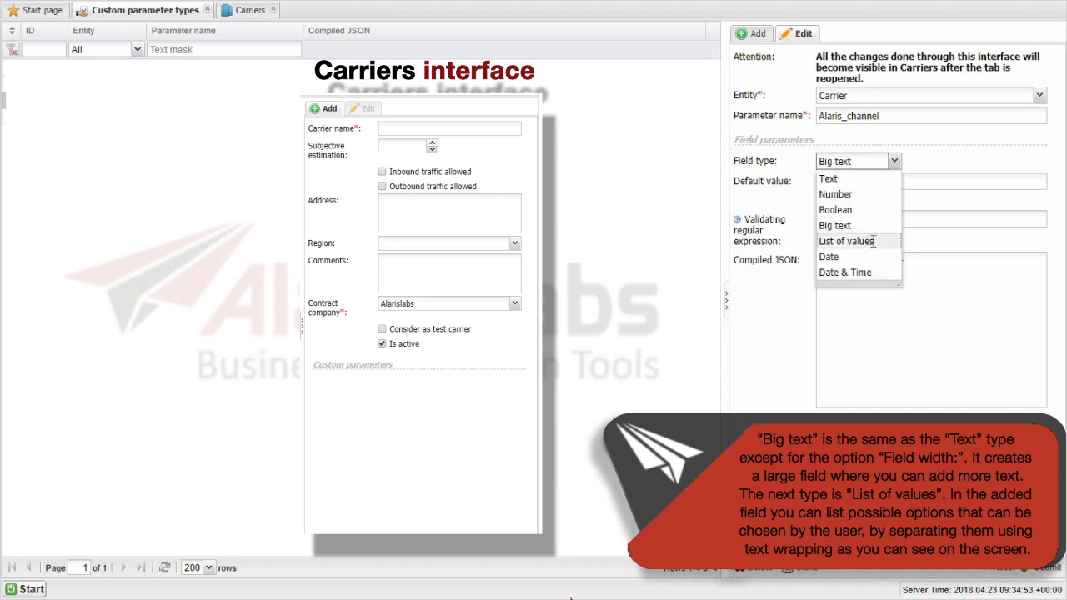
left_click(871, 242)
left_click(903, 198)
type("|a |b |c |d")
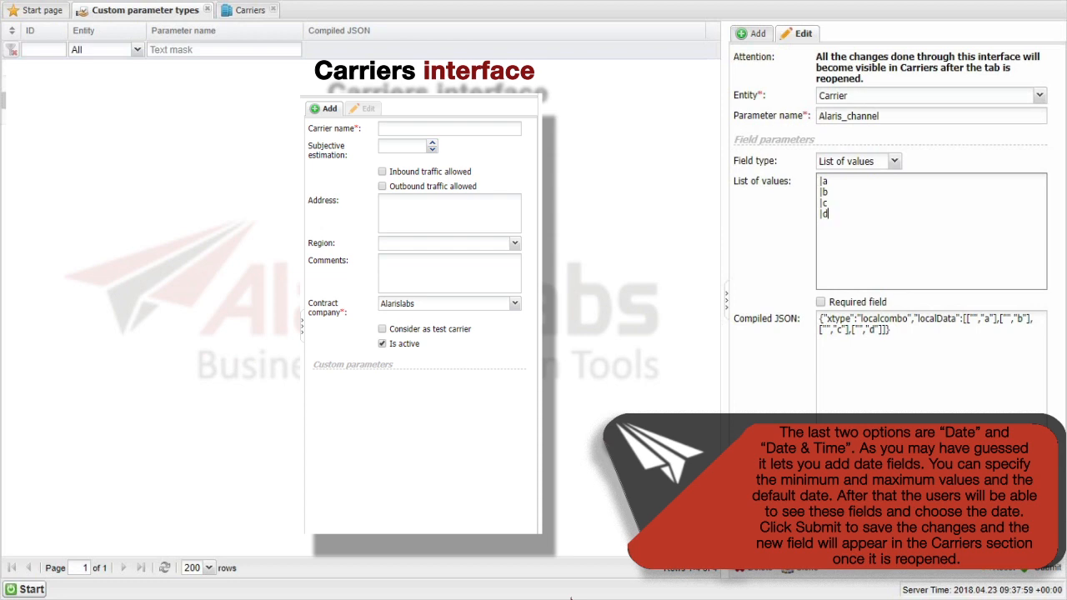
Try the Date field type for Alaris_channel, and set the type to Date & Time
left_click(893, 161)
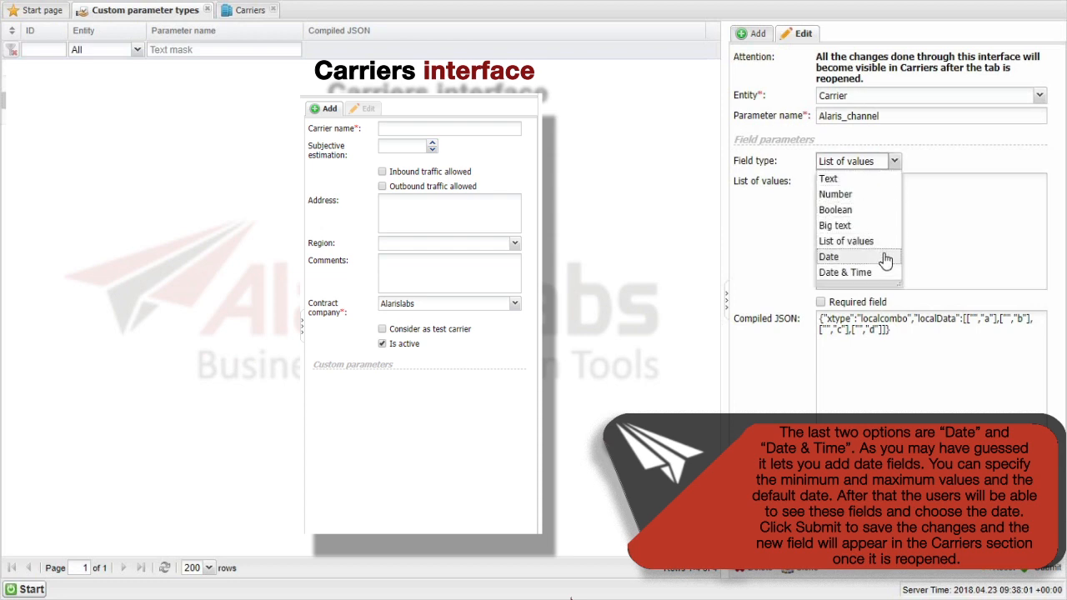
left_click(885, 258)
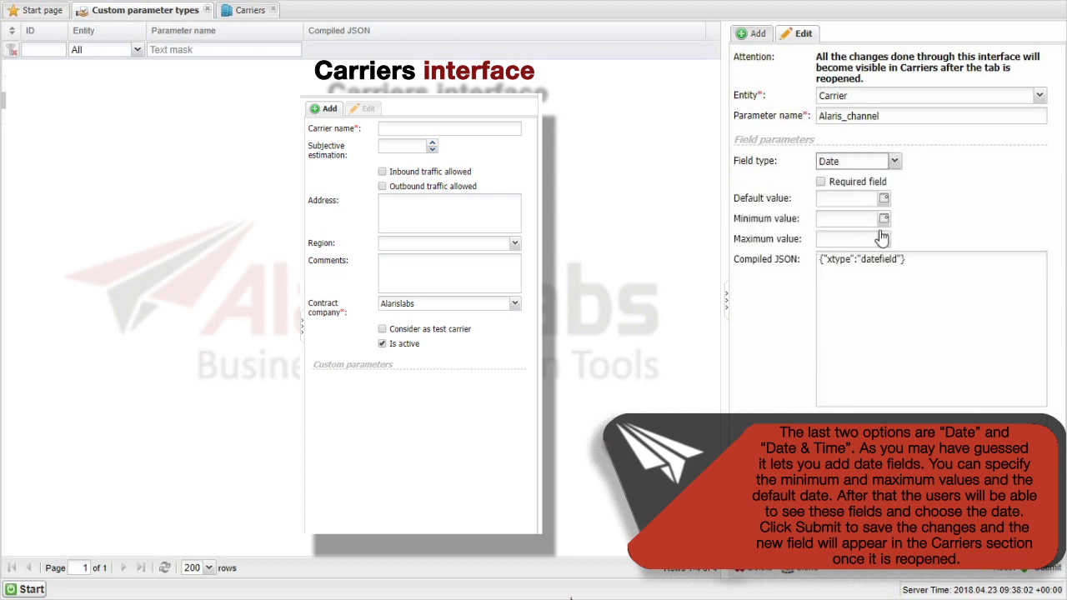
left_click(894, 161)
left_click(886, 273)
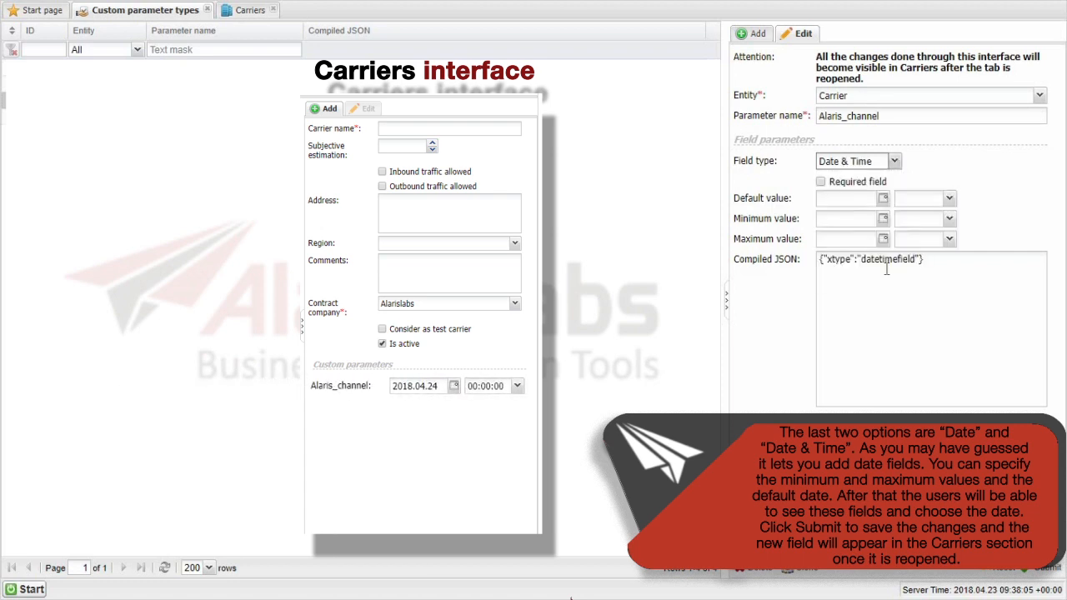